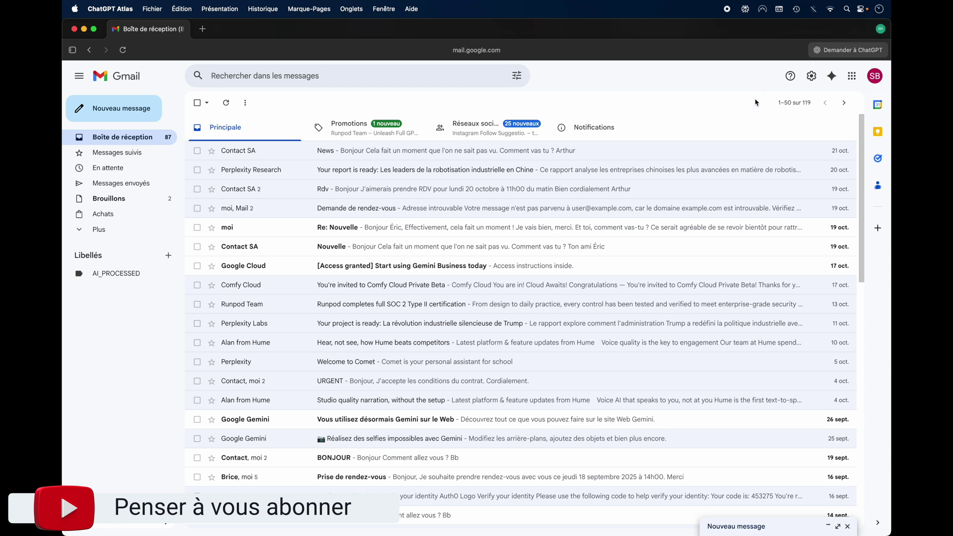
# Reopen the minimized draft and select both body paragraphs, from 'Je vous contacte' to 'ce service.'.
pyautogui.click(733, 528)
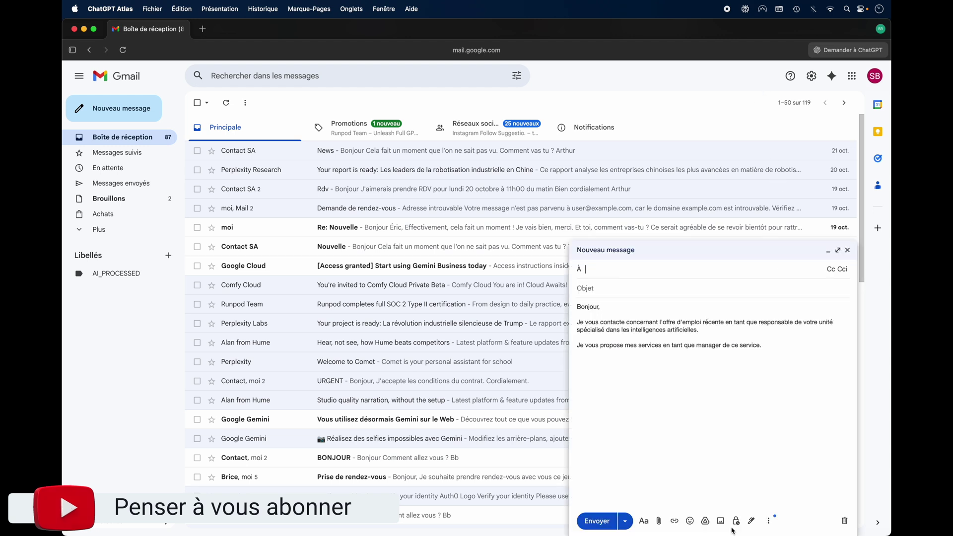
pyautogui.click(578, 321)
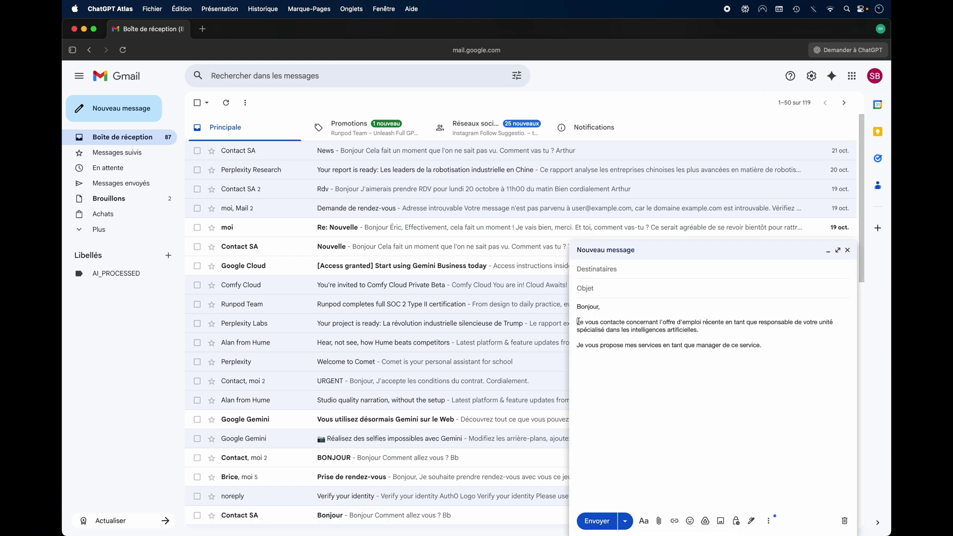
pyautogui.moveTo(579, 322); pyautogui.dragTo(765, 347)
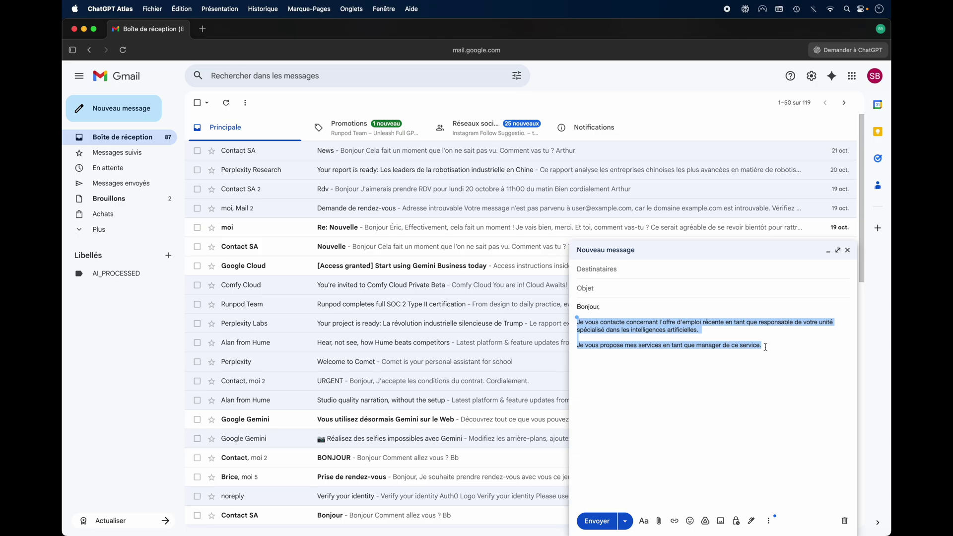
pyautogui.click(697, 343)
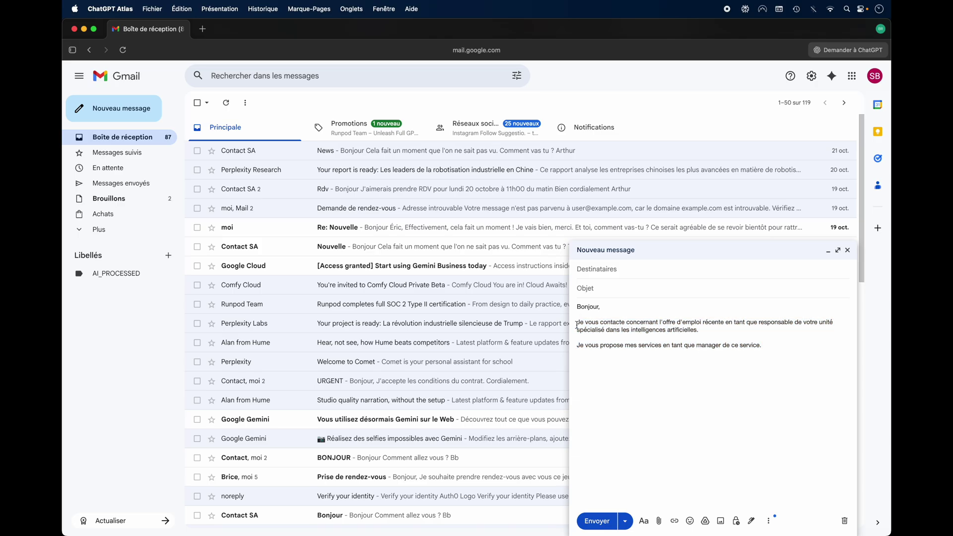
pyautogui.moveTo(576, 325); pyautogui.dragTo(751, 351)
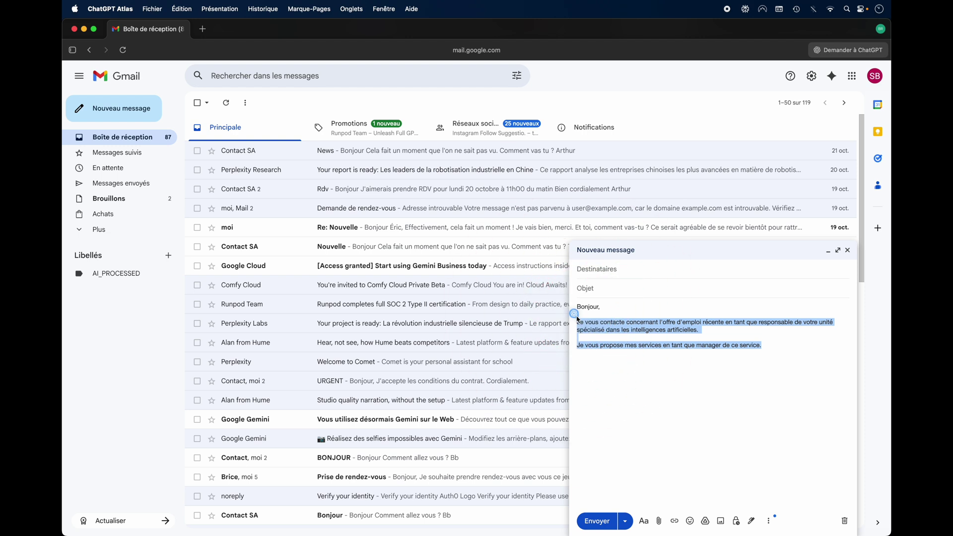
# Have ChatGPT rewrite the selection with 'Répond à cette offre d'emploi pour moi' and apply the letter.
pyautogui.click(575, 315)
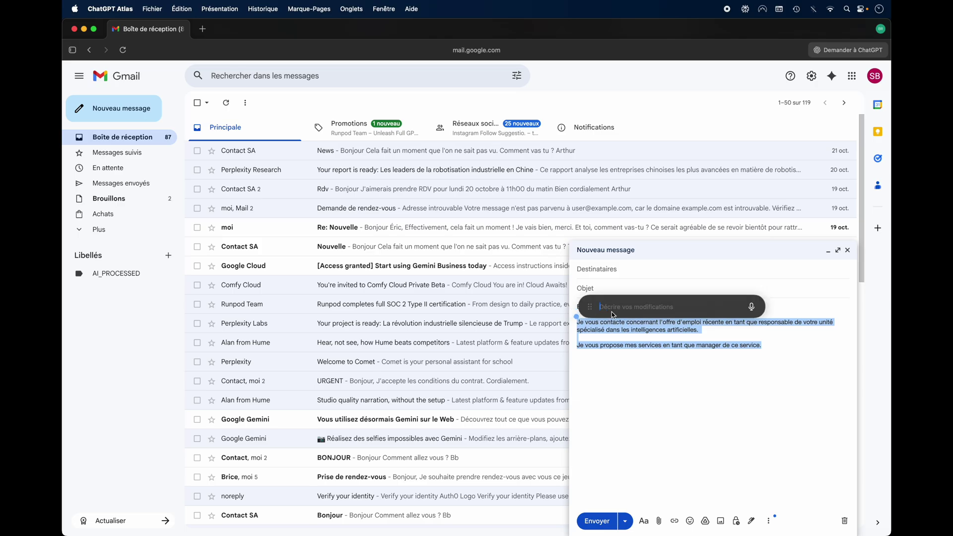
pyautogui.write("Répond à cette offre d'emploi pour moi")
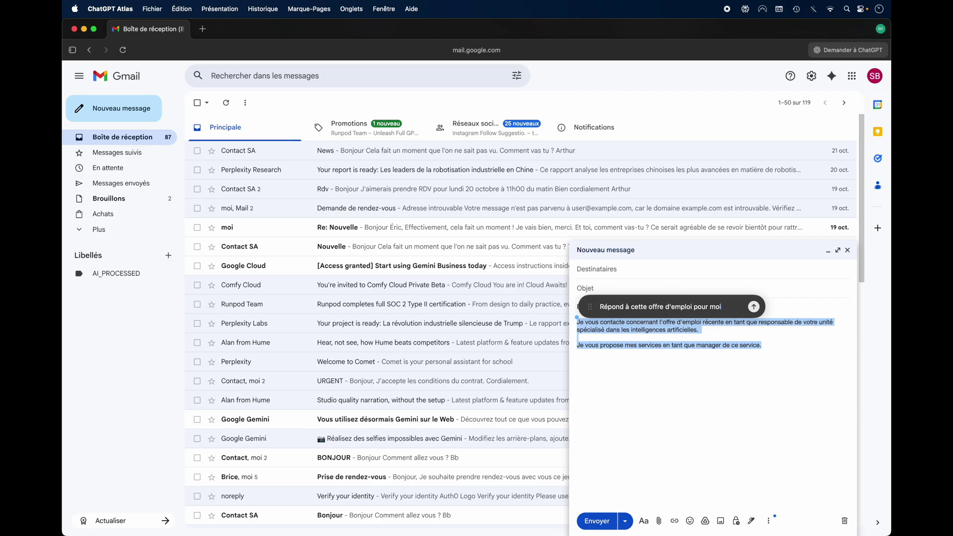
pyautogui.press('Return')
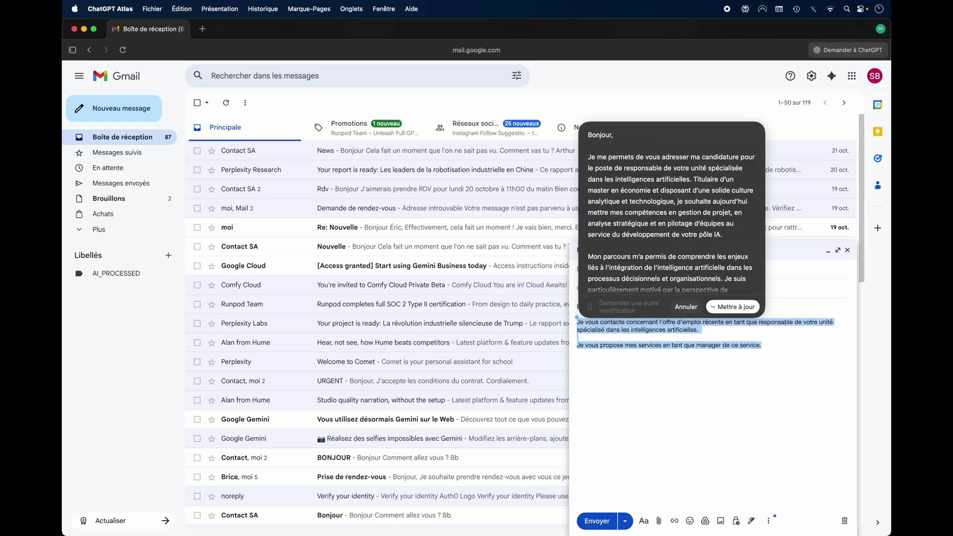
pyautogui.click(736, 307)
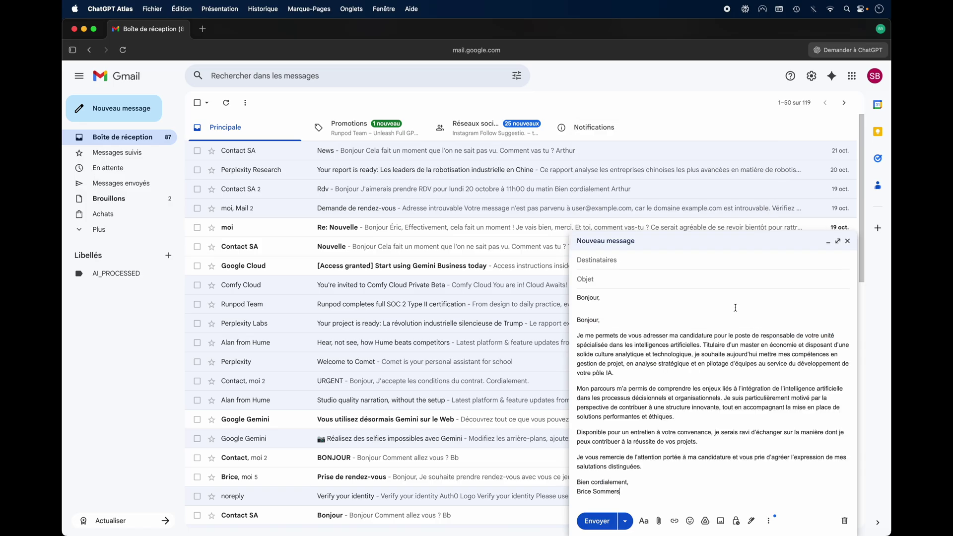
# Delete the duplicated 'Bonjour,' greeting and check the full letter text.
pyautogui.doubleClick(598, 297)
pyautogui.press('BackSpace')
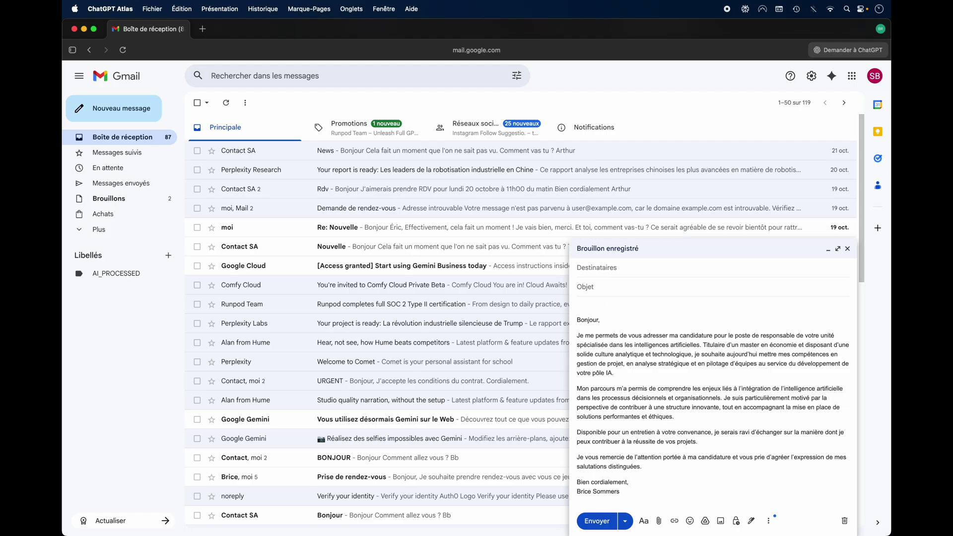
pyautogui.moveTo(576, 318); pyautogui.dragTo(621, 491)
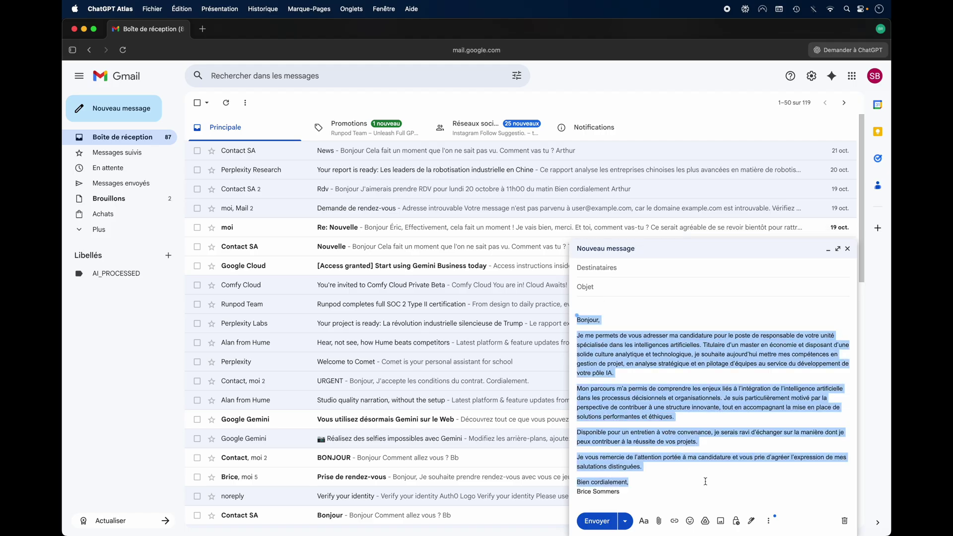
pyautogui.click(725, 469)
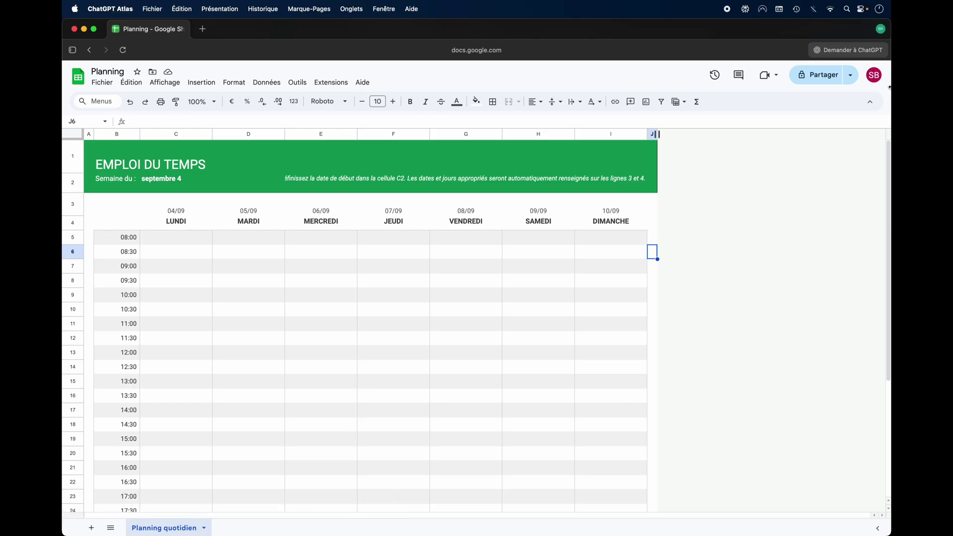
# Ask the ChatGPT sidebar to replace the sheet's weekday names with boys' first names, taking browser control.
pyautogui.click(856, 51)
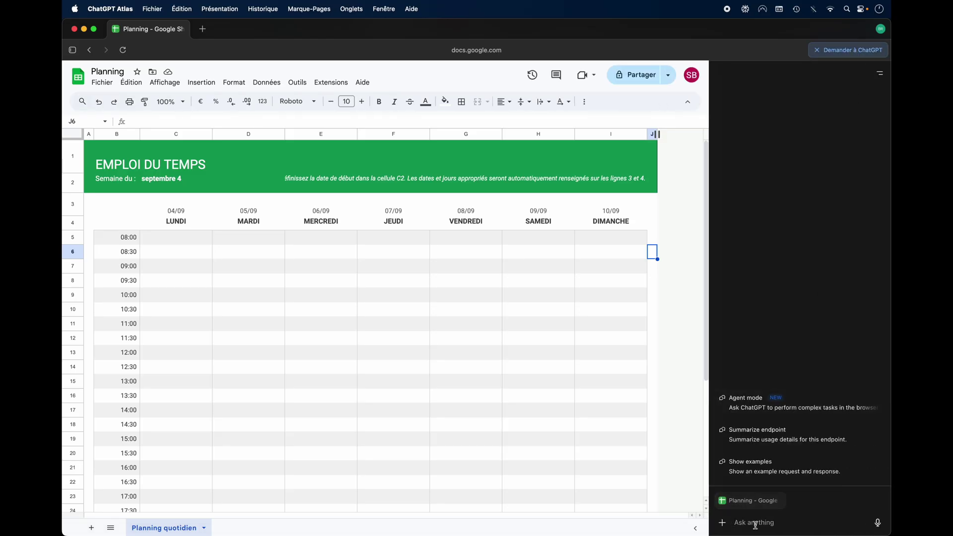
pyautogui.write('Dans le google sheet où je suis change les noms des jours de la semaine par des prénoms de garçon')
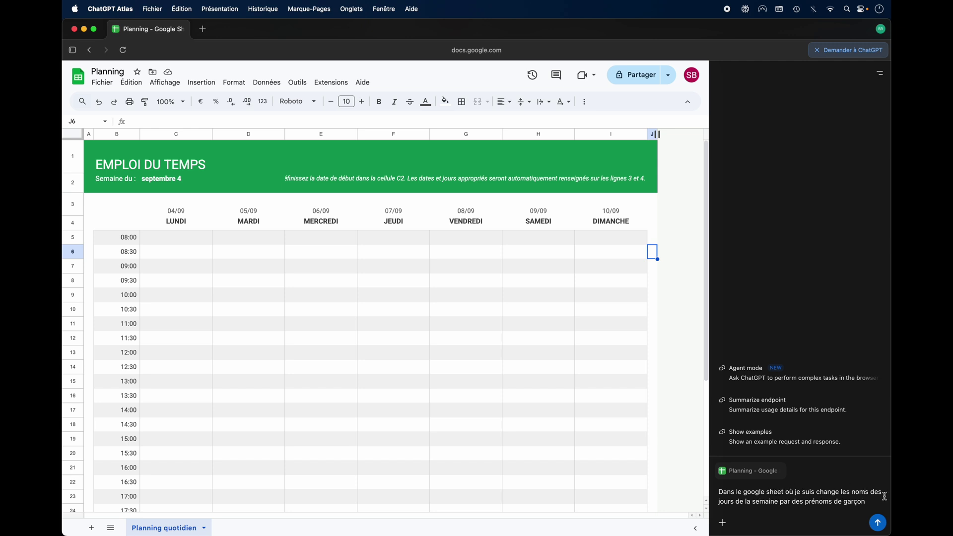
pyautogui.write('.')
pyautogui.write(' Prend le control du navigateur')
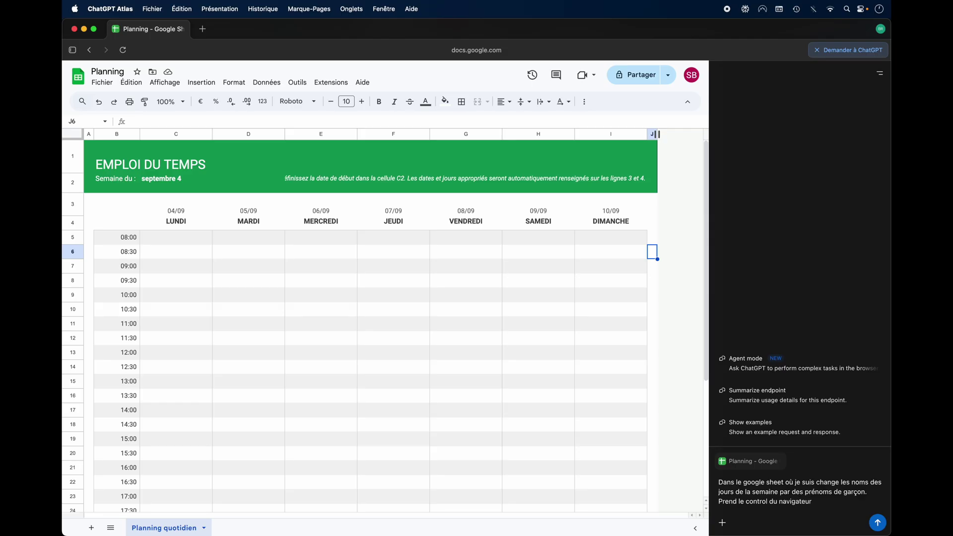
pyautogui.press('Return')
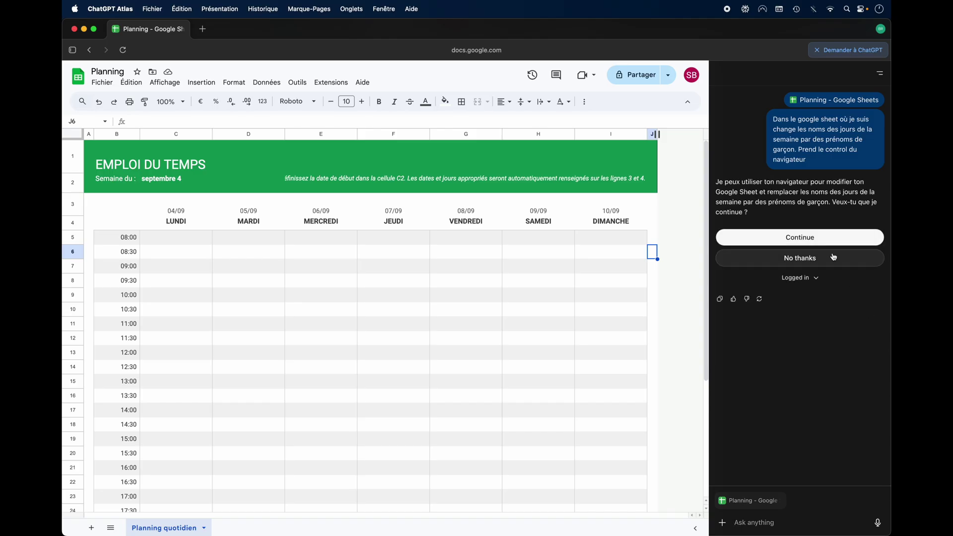
# Approve the assistant taking control of the browser to rename the weekdays.
pyautogui.click(808, 239)
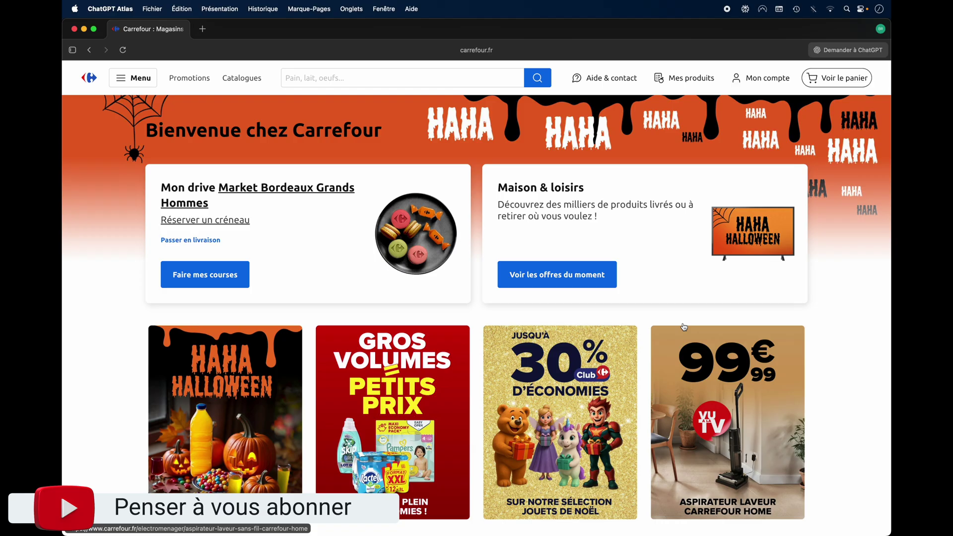
# Paste and send the request for extra virgin olive oil and 5 Hayward kiwis, Paris Jussieu drive pickup.
pyautogui.click(848, 50)
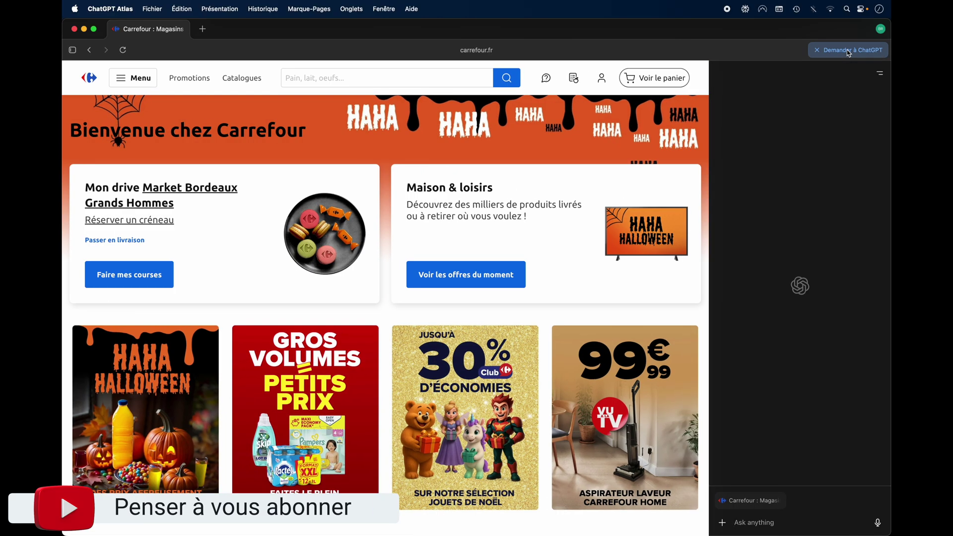
pyautogui.write("Voici ma liste de course pour Carrefour. Fais mon panier de course - Huile d'olive vierge extra CARREFOUR - 5 kiwi Hayward Je récupérer le panier que tu me fais sur Paris au Drive de : City Paris Jussieu 35 Rue De Jussieu, 75005 Paris")
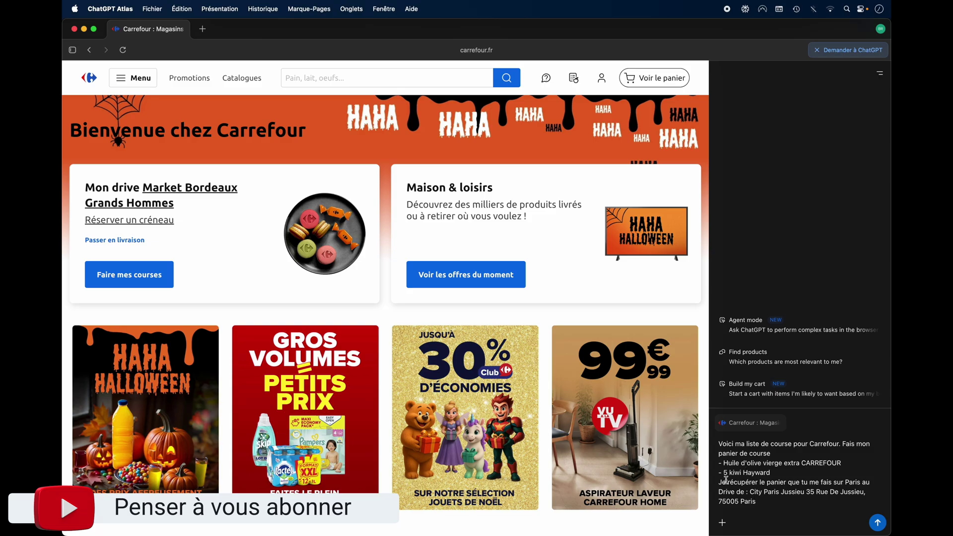
pyautogui.moveTo(720, 484)
pyautogui.mouseDown()
pyautogui.moveTo(750, 452)
pyautogui.moveTo(769, 474)
pyautogui.mouseUp()
pyautogui.tripleClick(764, 484)
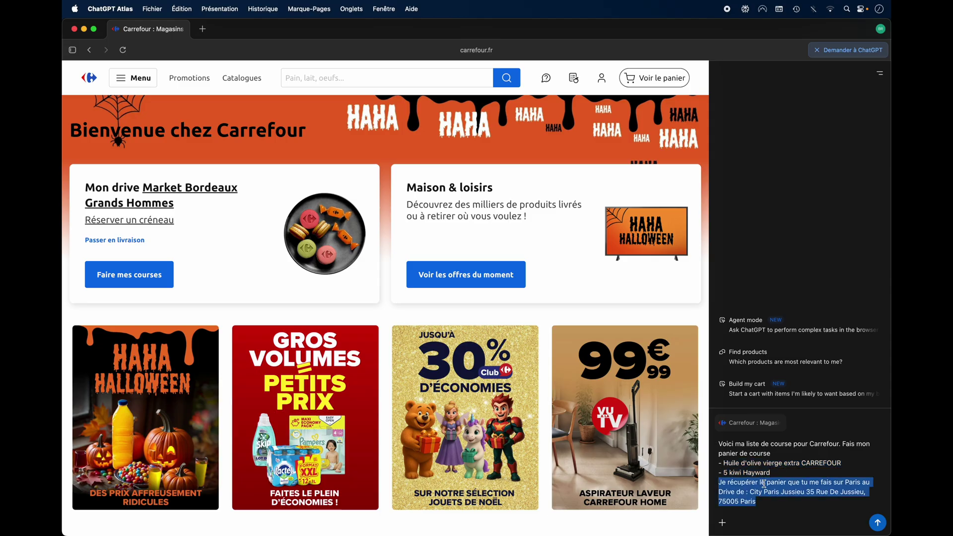
pyautogui.click(770, 508)
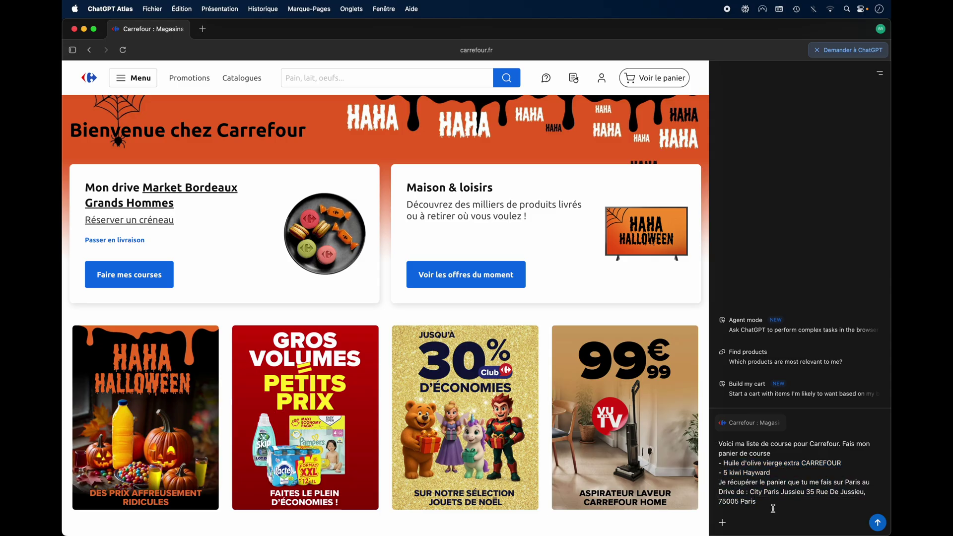
pyautogui.click(878, 523)
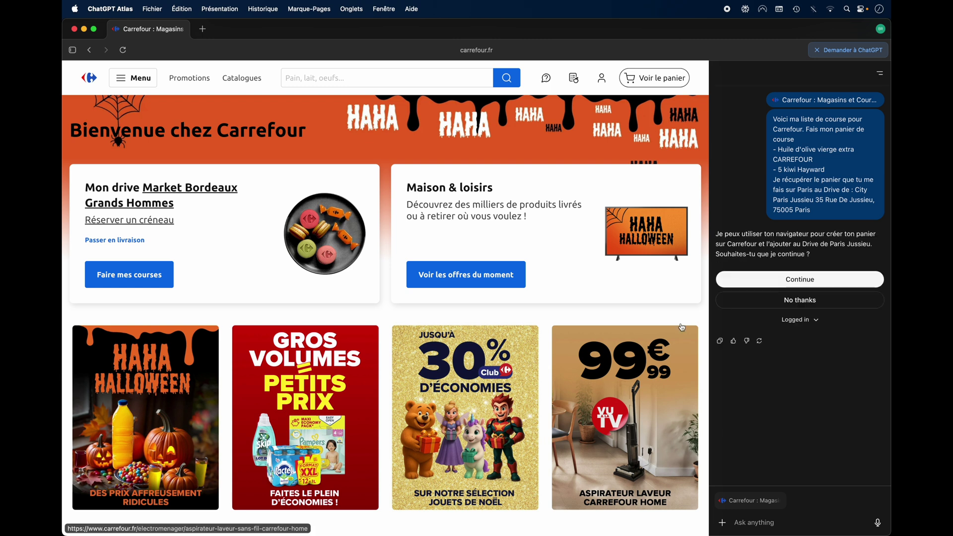
# Let the assistant proceed with building the Carrefour cart.
pyautogui.click(792, 283)
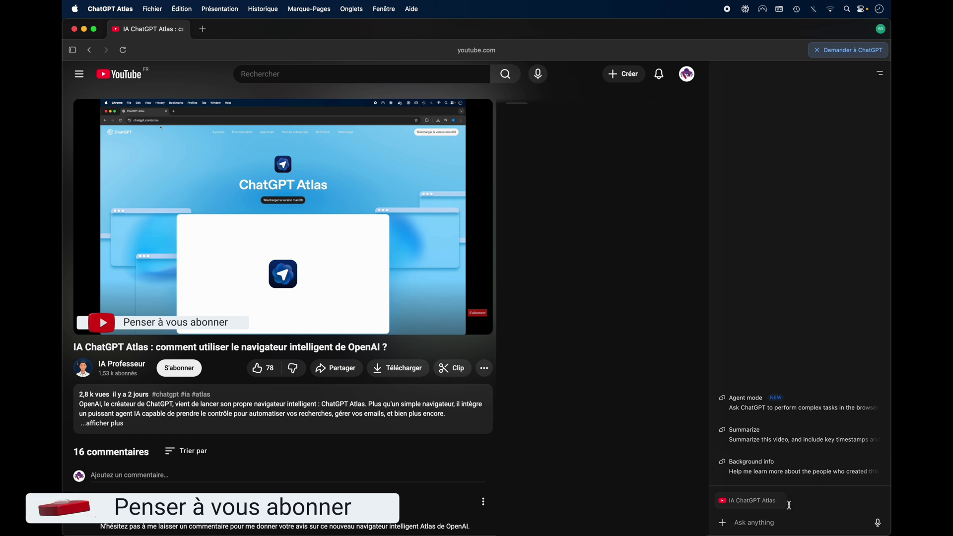
# Send 'Analyse cette vidéo YouTube' to the sidebar and read the answer through to its conclusion.
pyautogui.write('Analyse cette vidéo YouTube')
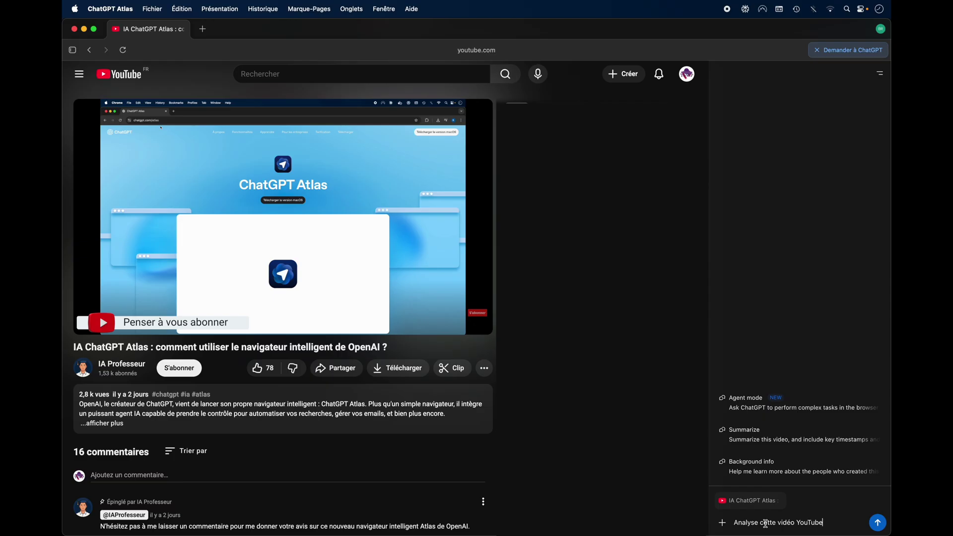
pyautogui.press('Return')
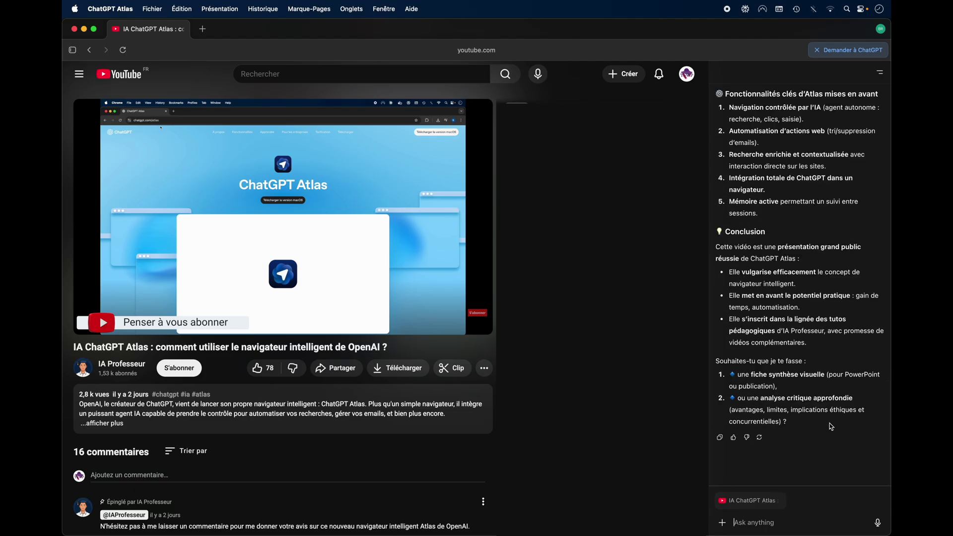
pyautogui.scroll(5, 831, 427)
pyautogui.scroll(10, 832, 427)
pyautogui.scroll(10, 831, 427)
pyautogui.scroll(10, 831, 427)
pyautogui.scroll(3, 831, 427)
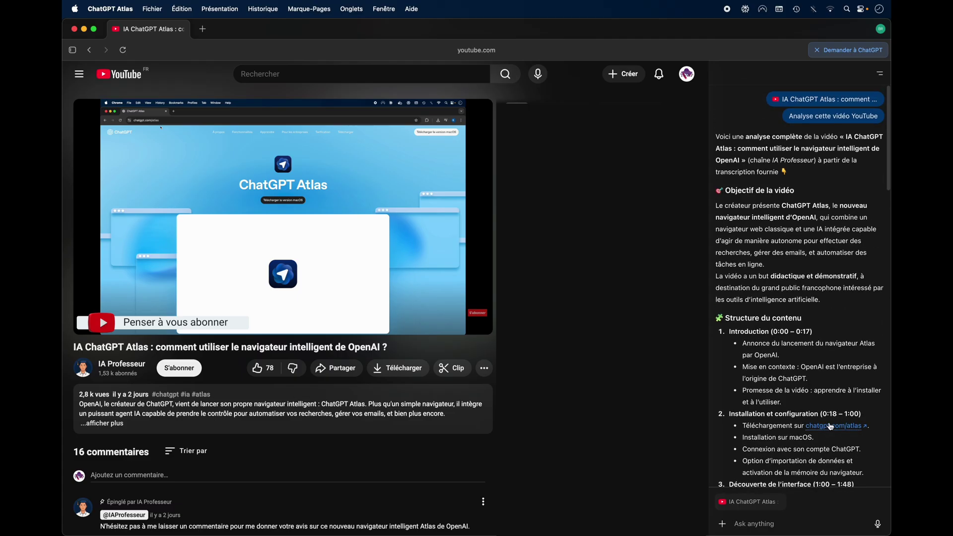
pyautogui.scroll(-15, 832, 427)
pyautogui.scroll(-5, 832, 427)
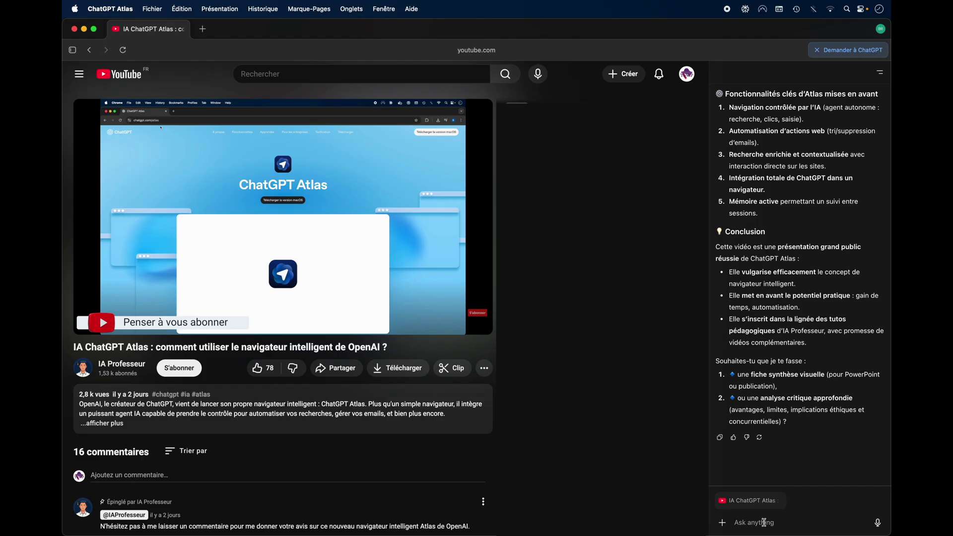
# Replace the pasted prompt with a request for a technical analysis of the video and send it.
pyautogui.write('Analyse cette vidéo YouTube')
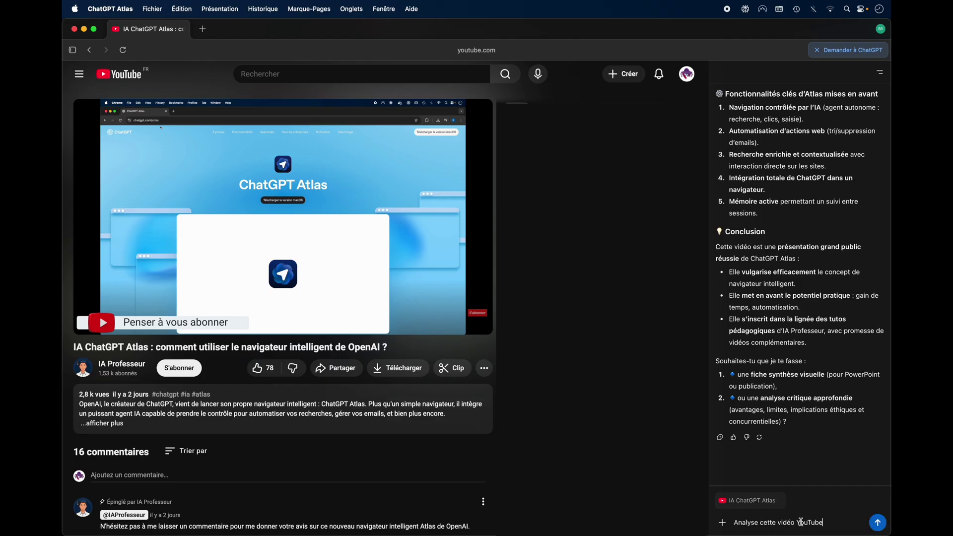
pyautogui.moveTo(822, 522); pyautogui.dragTo(745, 523)
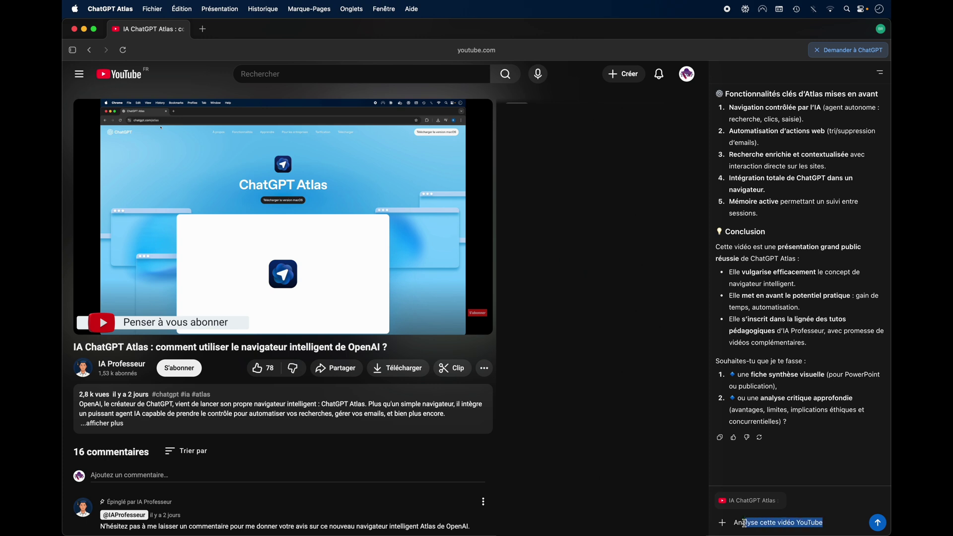
pyautogui.press('BackSpace')
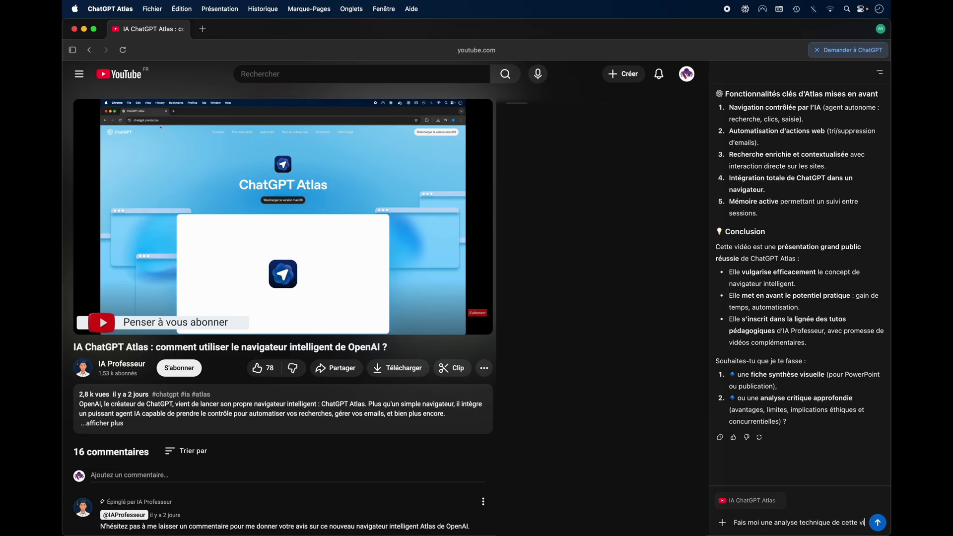
pyautogui.write('déo')
pyautogui.press('Return')
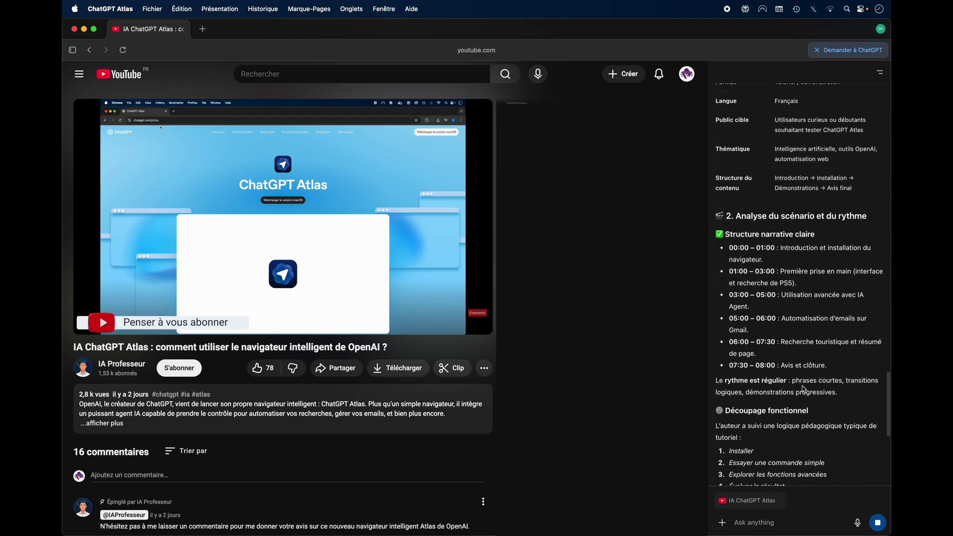
# Scroll down through the technical analysis as it finishes generating.
pyautogui.moveTo(746, 204); pyautogui.dragTo(867, 208)
pyautogui.scroll(-3, 804, 376)
pyautogui.scroll(-5, 804, 376)
pyautogui.moveTo(736, 261); pyautogui.dragTo(838, 268)
pyautogui.scroll(-2, 813, 346)
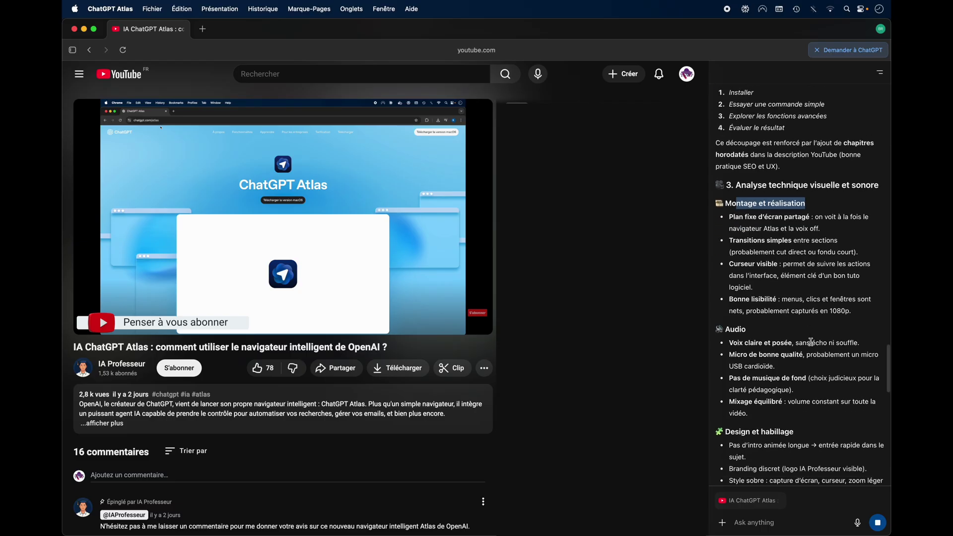
pyautogui.scroll(-3, 775, 370)
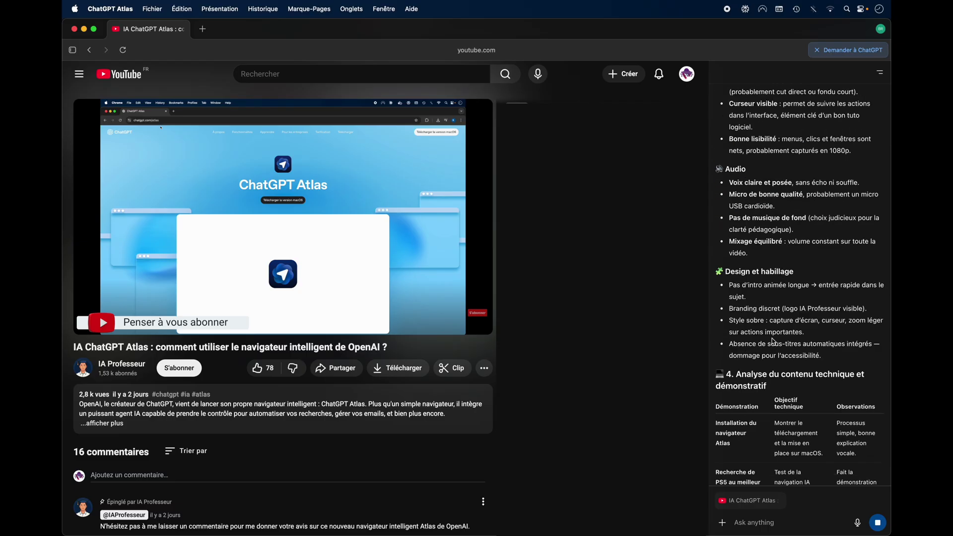
pyautogui.scroll(-4, 794, 308)
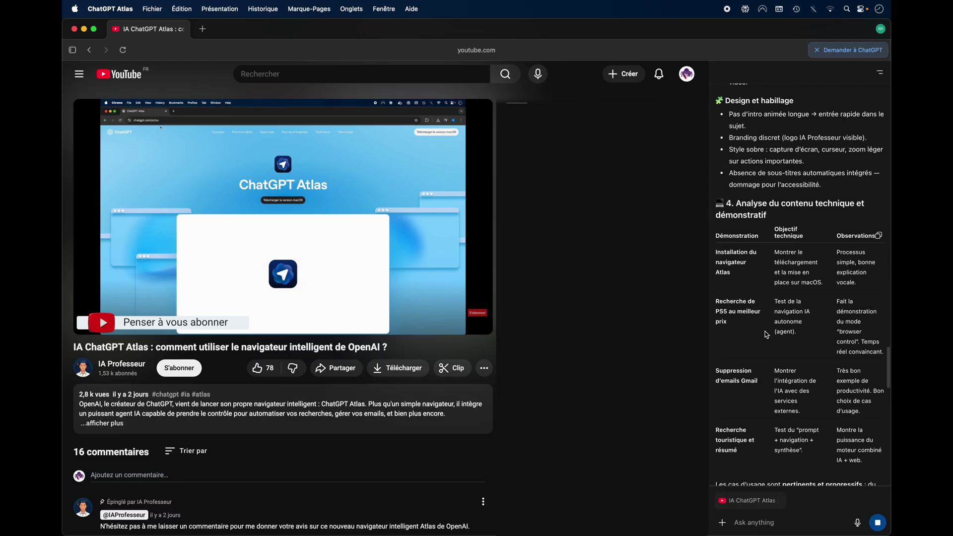
pyautogui.scroll(-2, 855, 222)
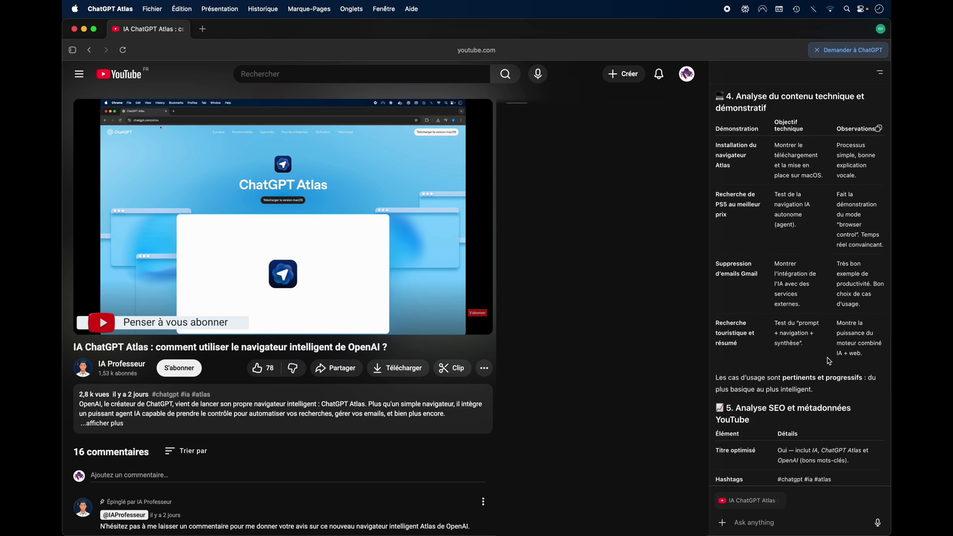
pyautogui.scroll(-3, 829, 359)
pyautogui.scroll(-2, 790, 363)
pyautogui.scroll(-1, 789, 363)
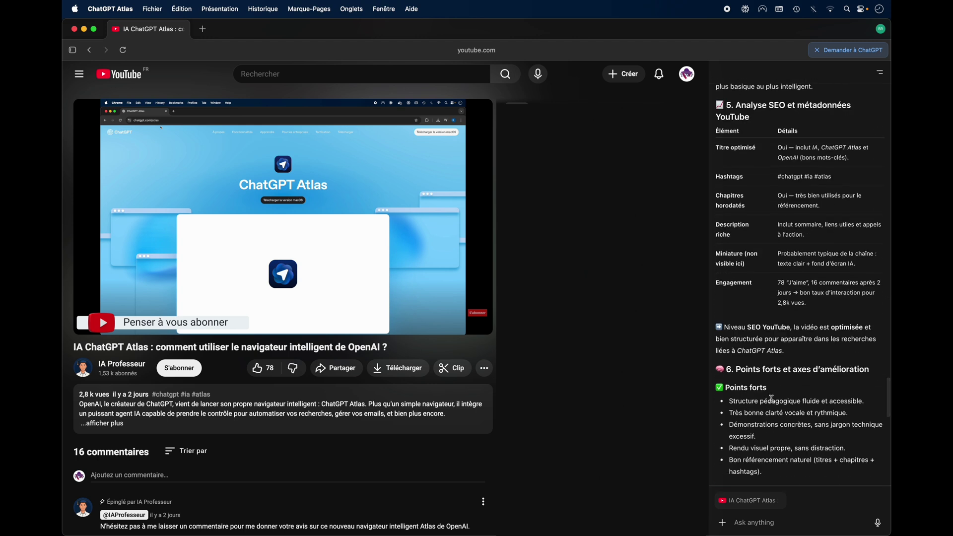
pyautogui.scroll(-4, 789, 363)
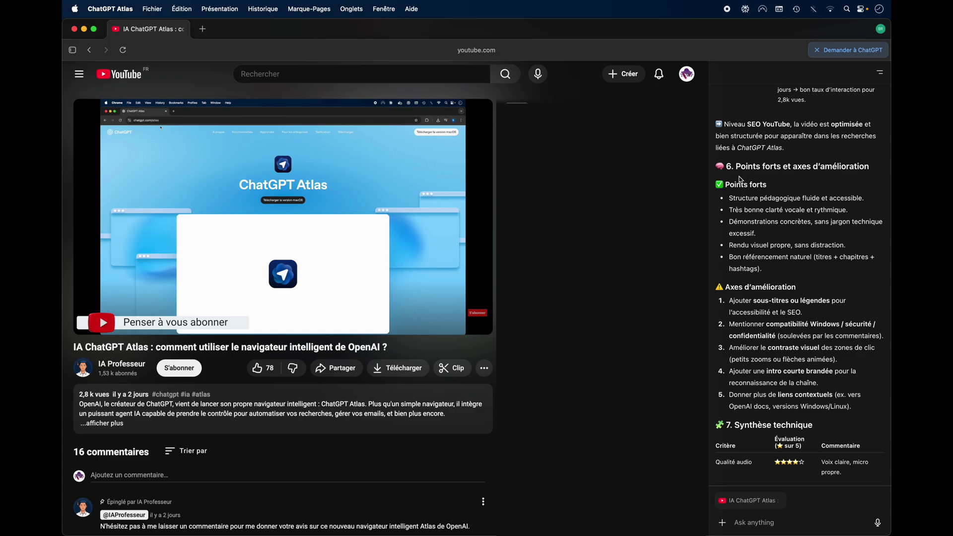
# Highlight the Points forts and Axes d'amélioration headings and the vocal clarity and rhythm bullet.
pyautogui.moveTo(727, 185); pyautogui.dragTo(784, 186)
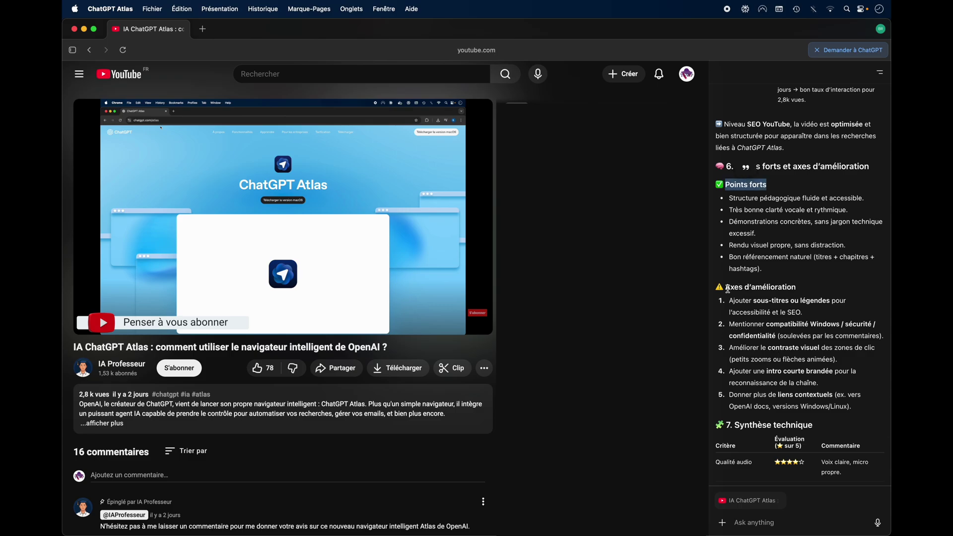
pyautogui.moveTo(726, 287); pyautogui.dragTo(797, 288)
pyautogui.click(776, 351)
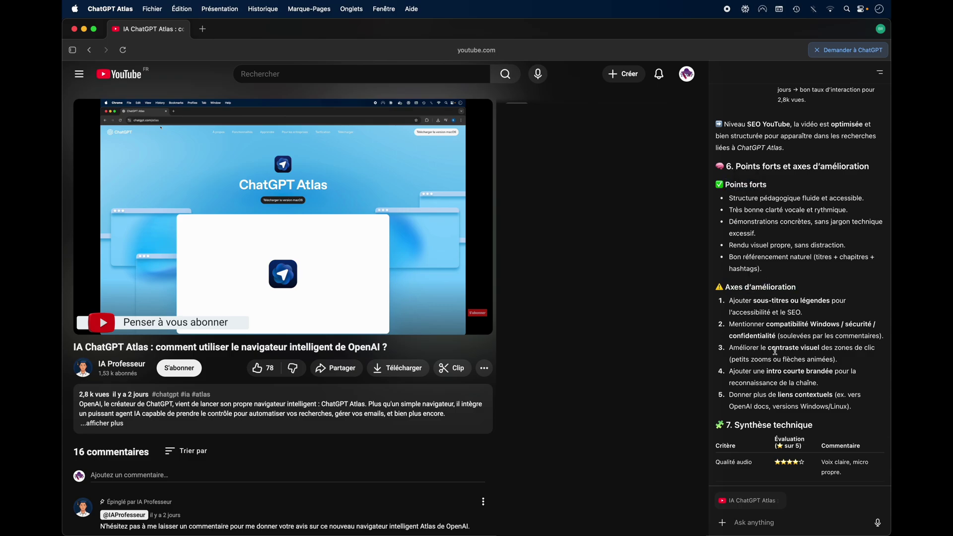
pyautogui.scroll(-1, 775, 351)
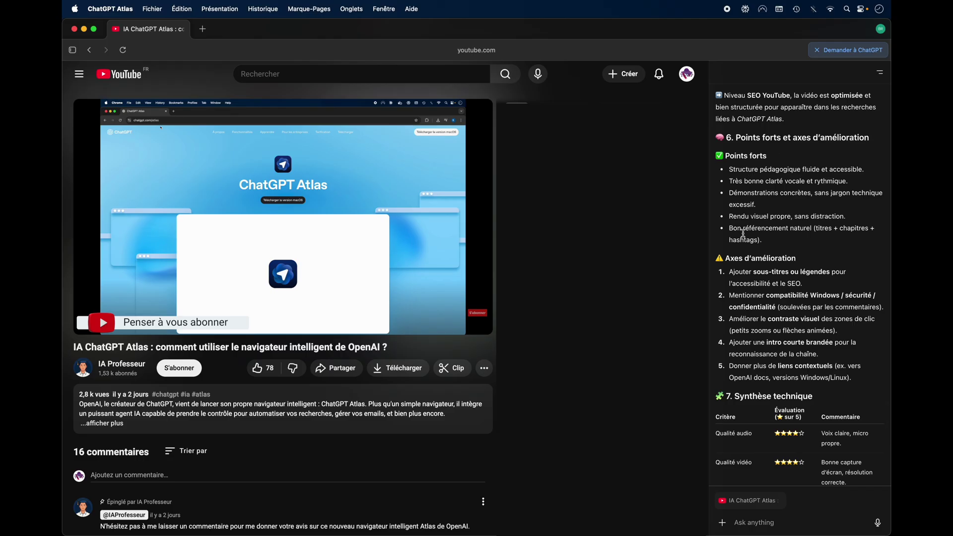
pyautogui.scroll(-1, 796, 281)
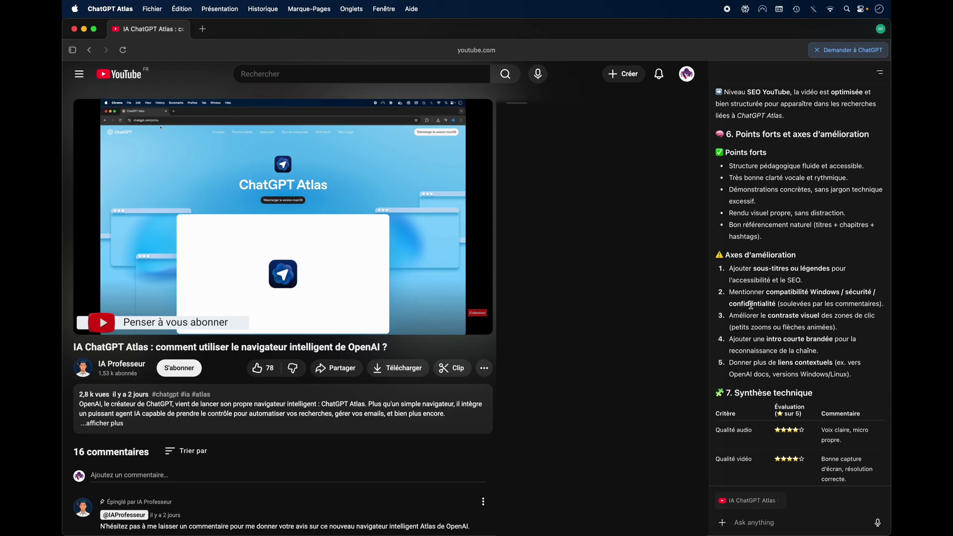
pyautogui.scroll(2, 774, 341)
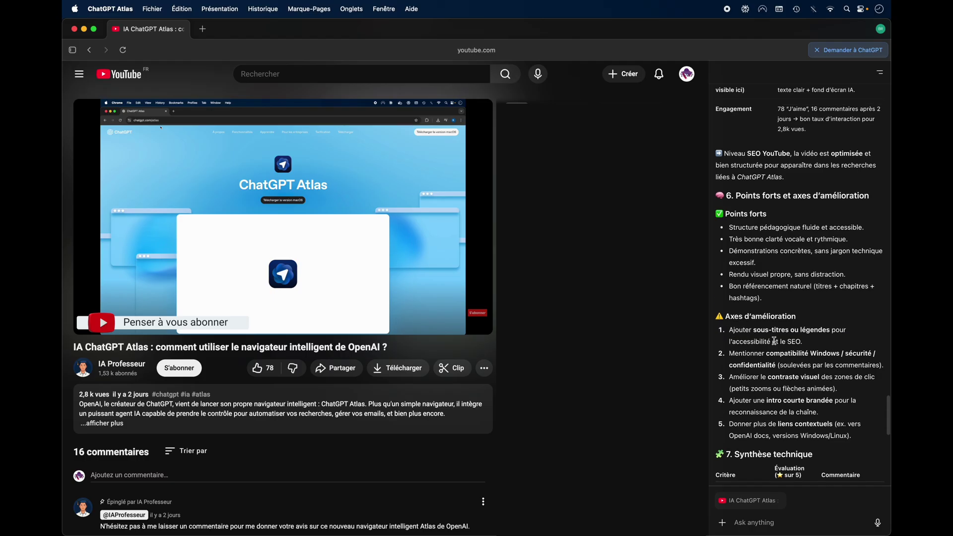
pyautogui.scroll(1, 770, 330)
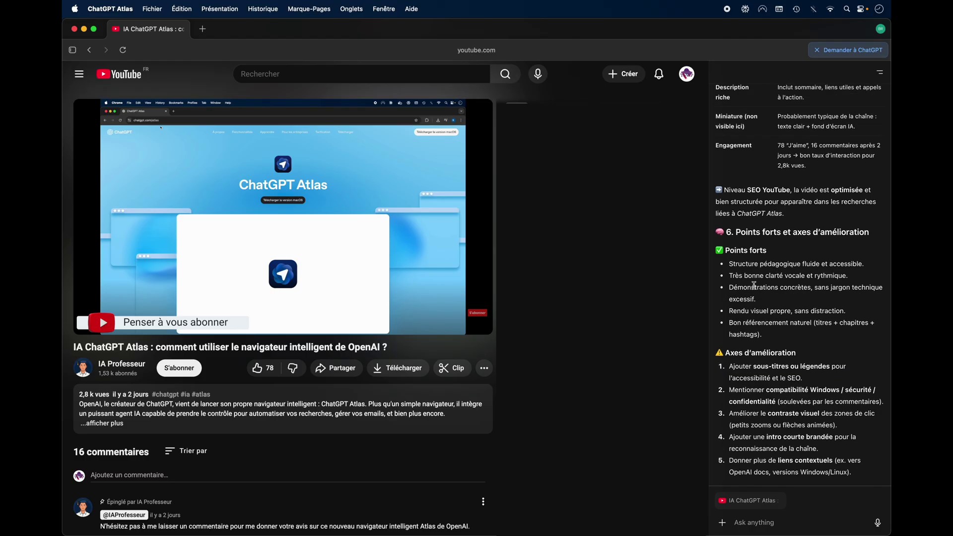
pyautogui.tripleClick(747, 274)
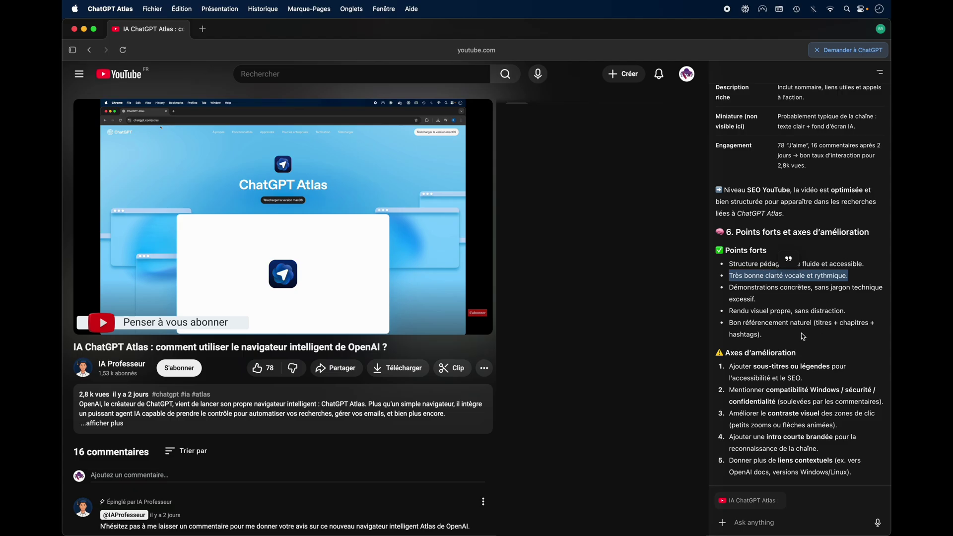
# Scroll down to the star-rated summary table and the conclusion.
pyautogui.scroll(-3, 801, 337)
pyautogui.scroll(-4, 794, 373)
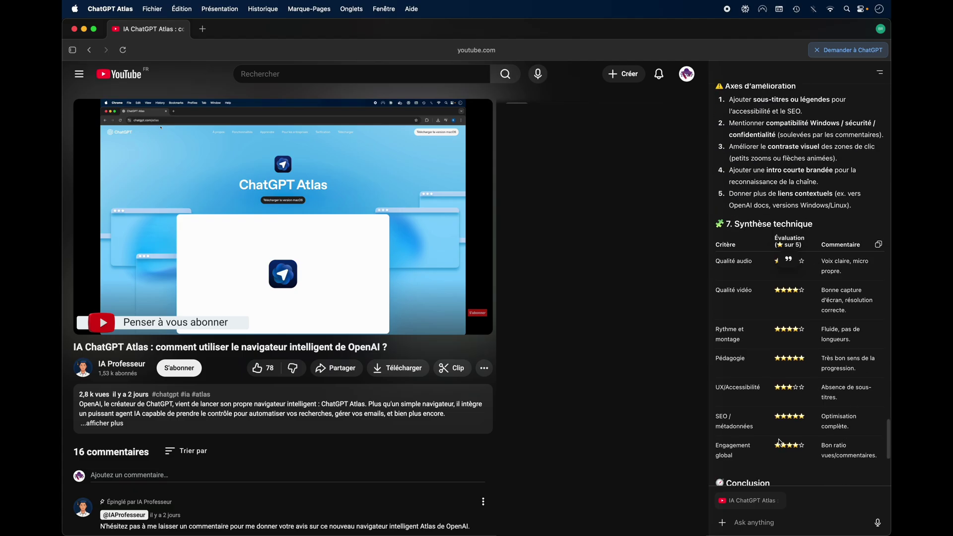
pyautogui.scroll(-2, 787, 412)
pyautogui.scroll(-3, 794, 452)
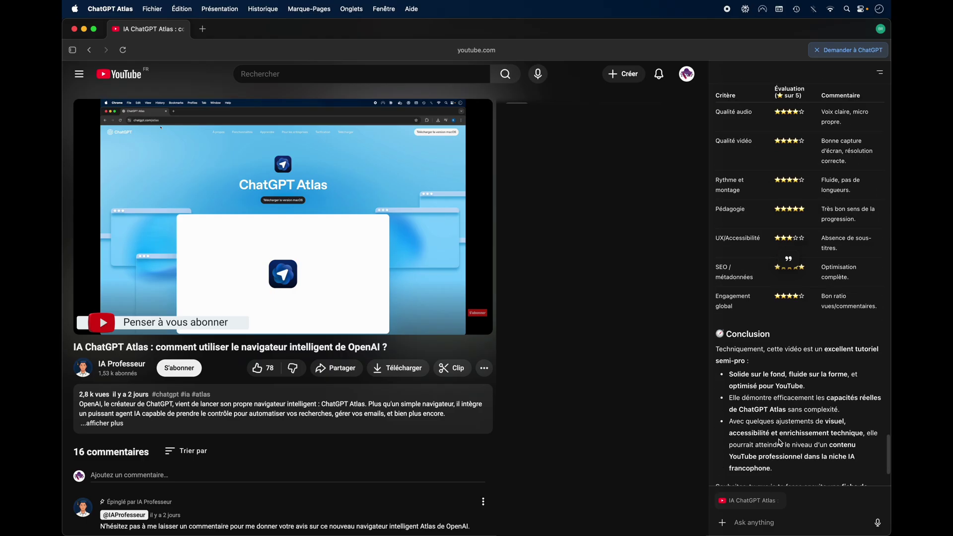
pyautogui.scroll(-4, 809, 464)
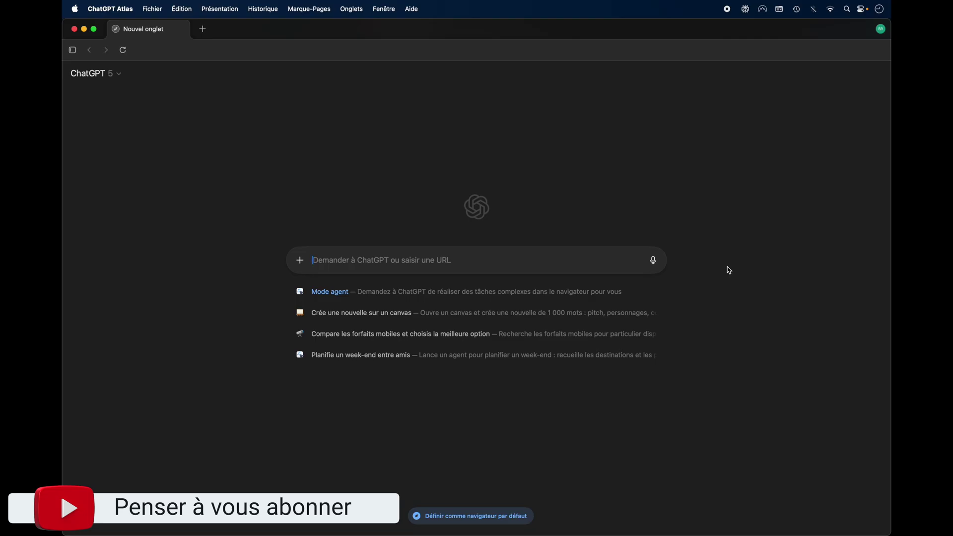
# Ask 'Montre-moi toutes les pages que j'ai consultées cette semaine sur Barcelona', removing the stray leading dash.
pyautogui.write("- Montre-moi toutes les pages que j'ai consultées cette semaine sur Barcelona")
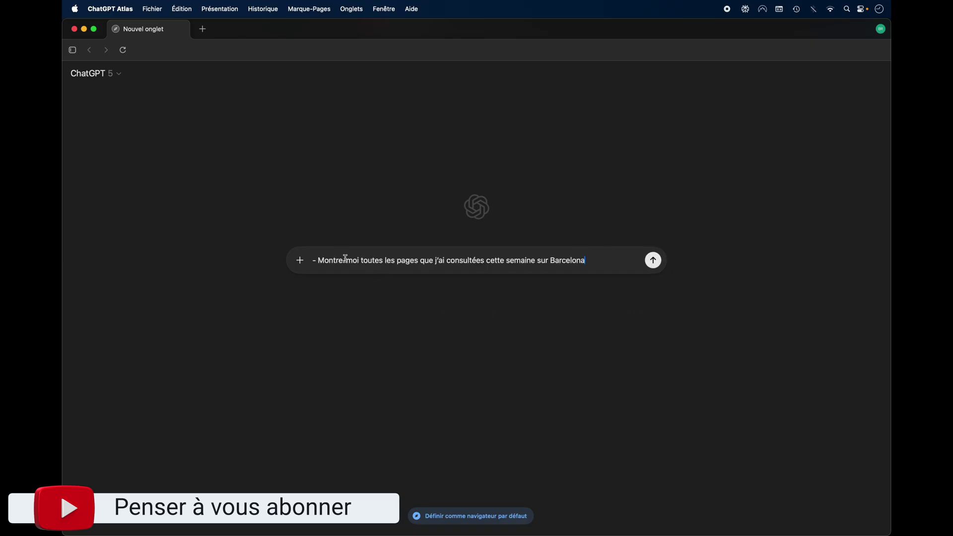
pyautogui.click(318, 261)
pyautogui.press('BackSpace')
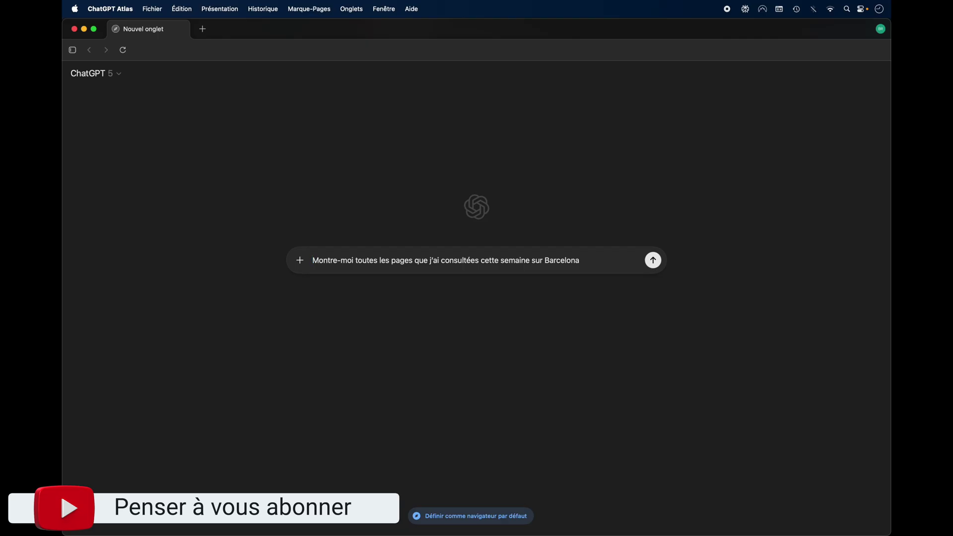
pyautogui.click(654, 260)
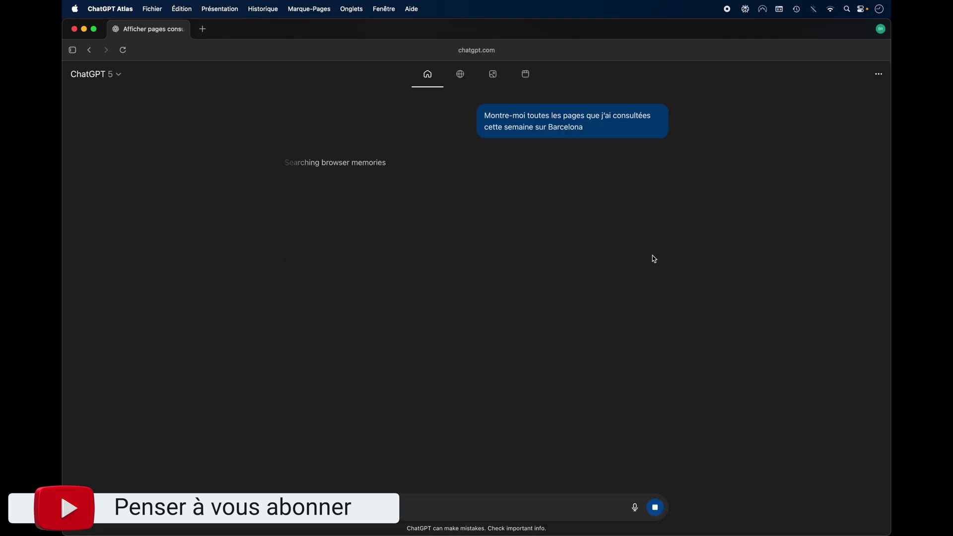